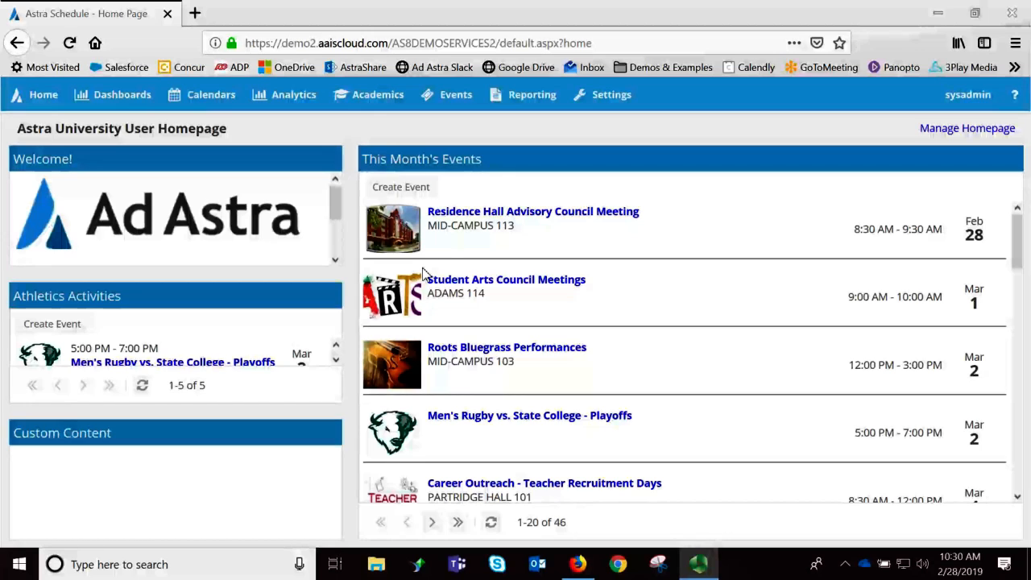
- Open the "Spring 2019 - Run 1 - 80% SF" room optimization run from the scheduling sandboxes
click(382, 106)
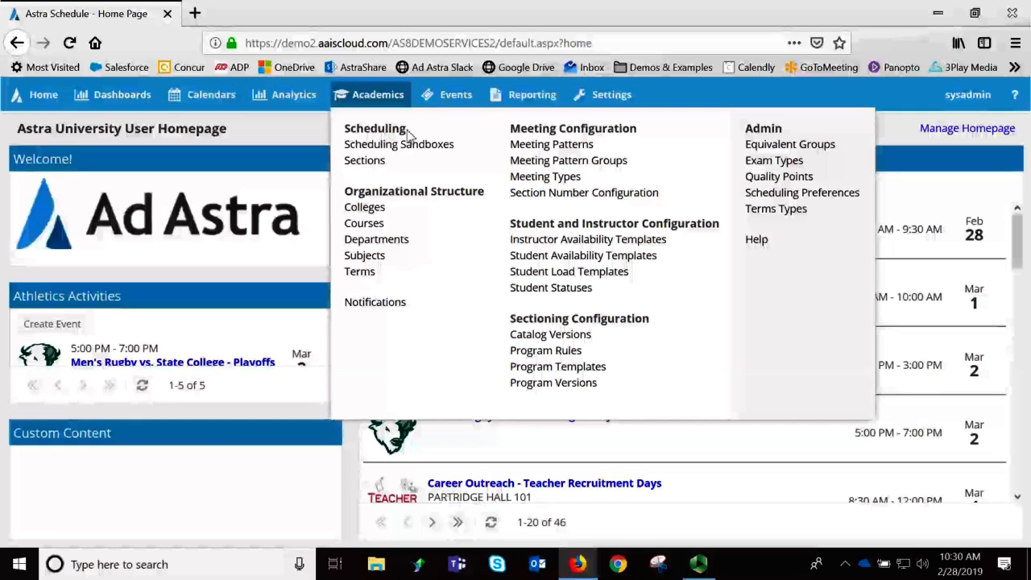
click(439, 150)
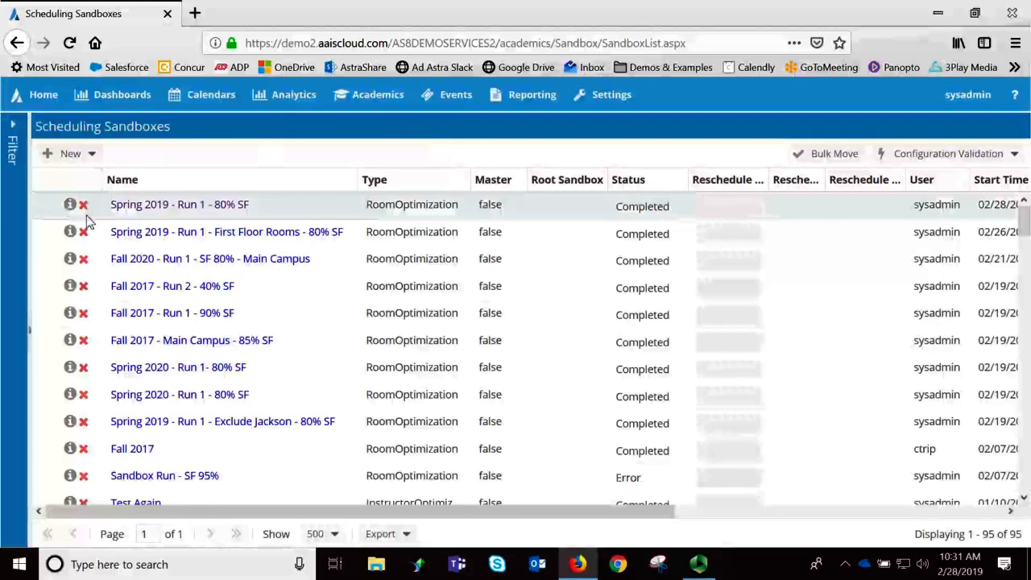
click(207, 214)
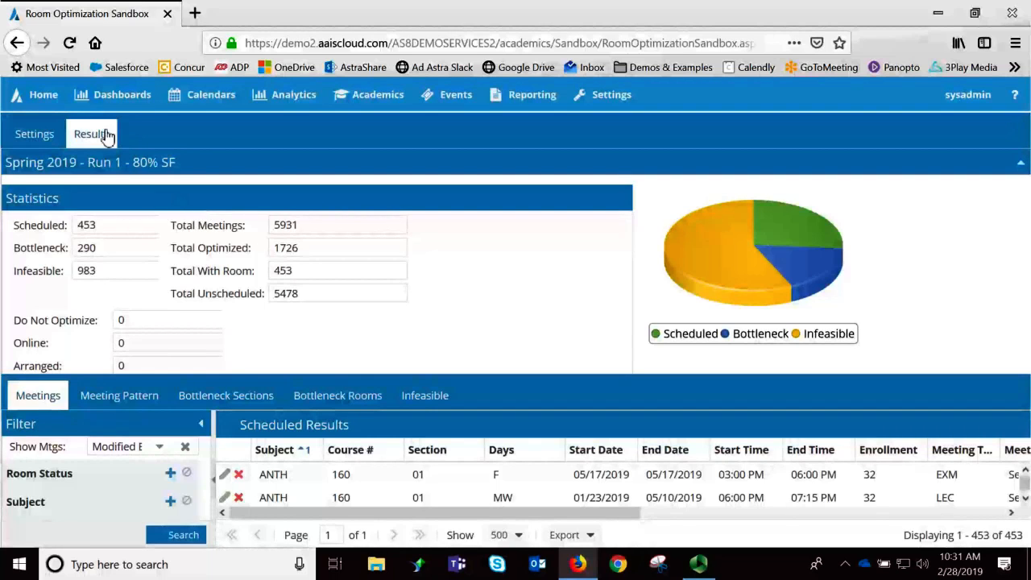
- Check the run's optimization settings, then return to its results and collapse the statistics section
click(46, 138)
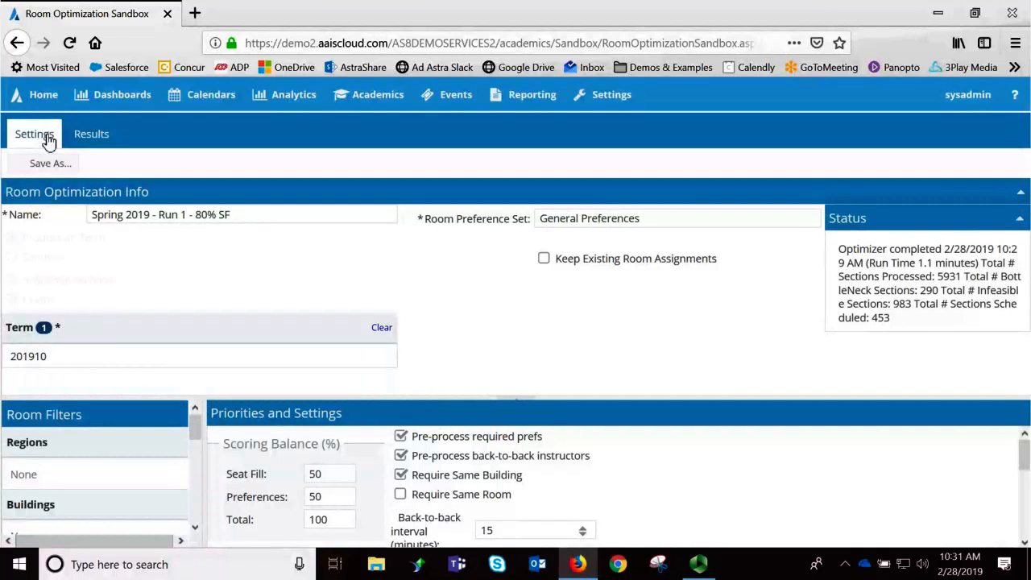
click(91, 134)
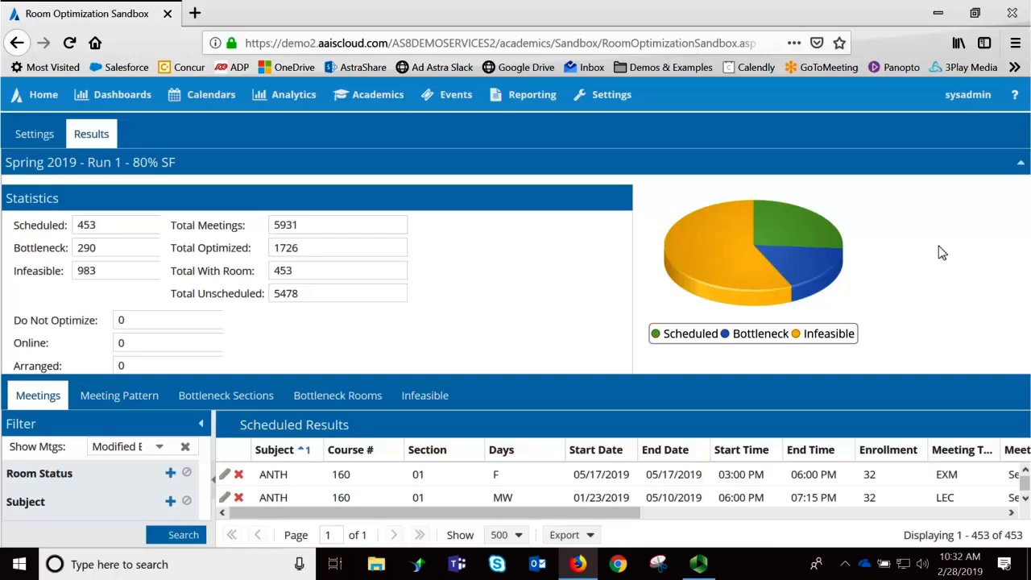
click(1021, 164)
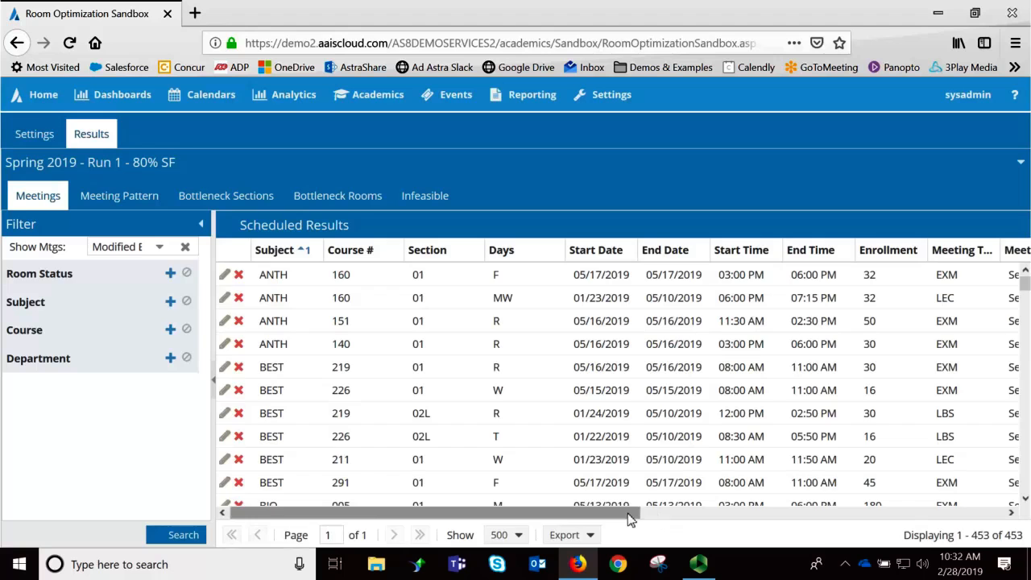
- Move the Room column between Section and Days in the scheduled results and widen it to fit the full room names
drag(628, 516, 881, 516)
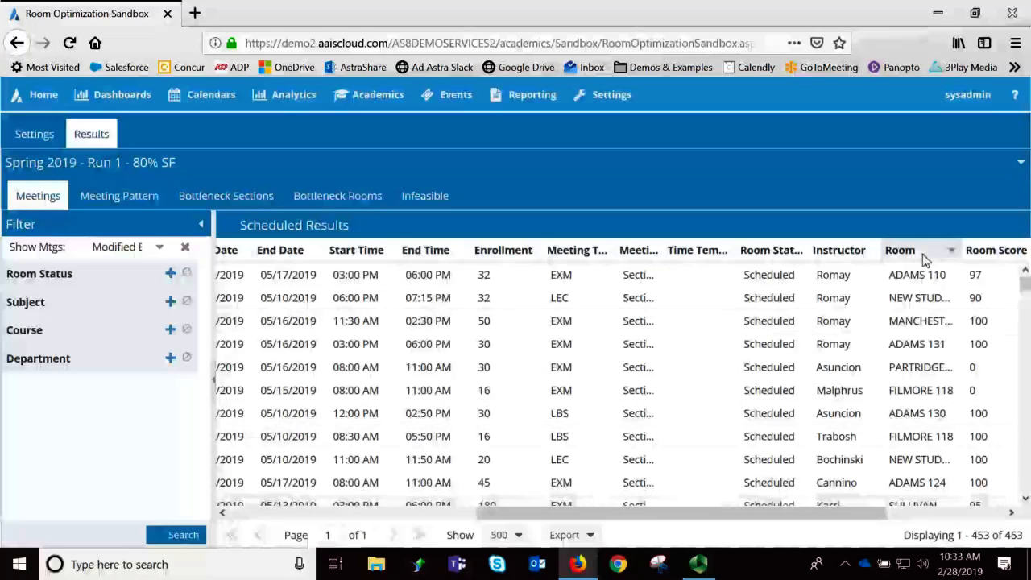
drag(924, 259, 253, 255)
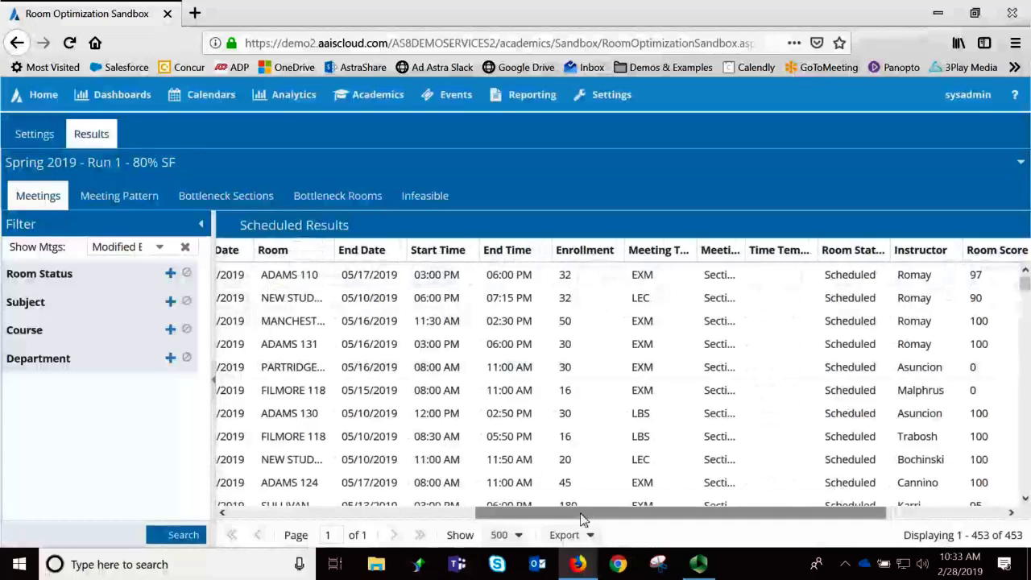
drag(581, 519, 336, 518)
drag(698, 257, 502, 265)
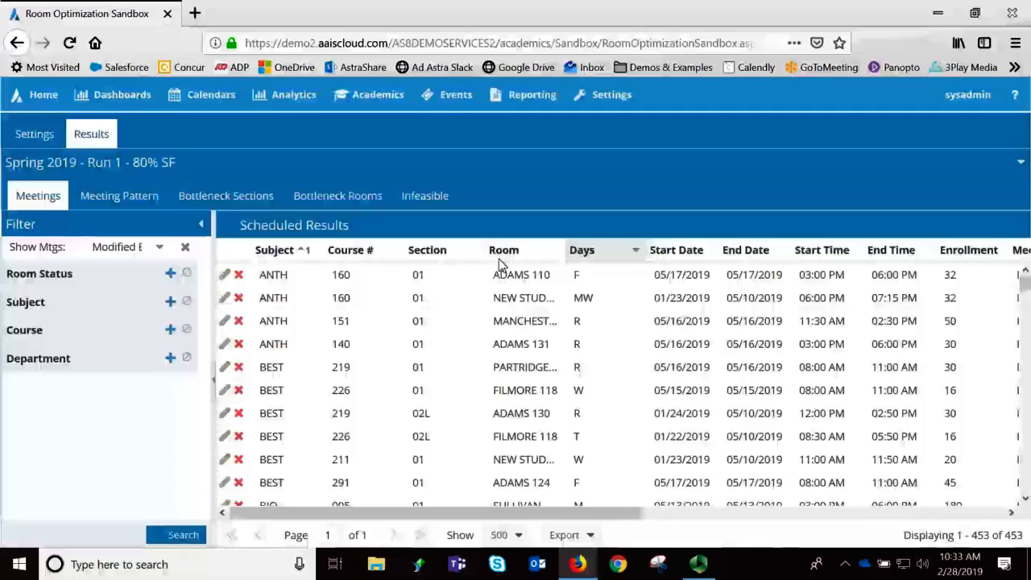
double_click(566, 251)
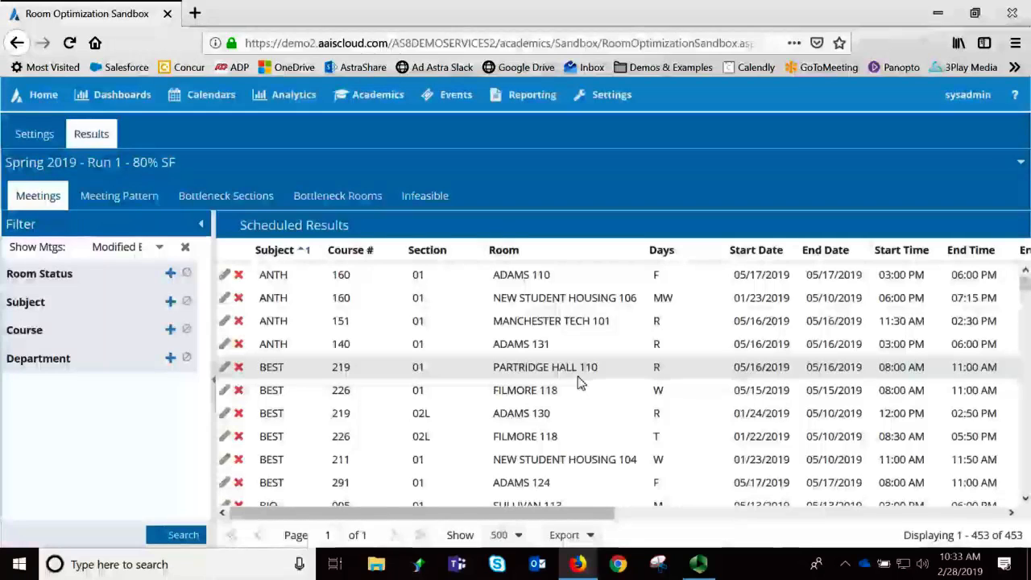
- Examine the scheduled meetings' room score, room preference score and seat fill percentage
scroll(578, 383, right, 4)
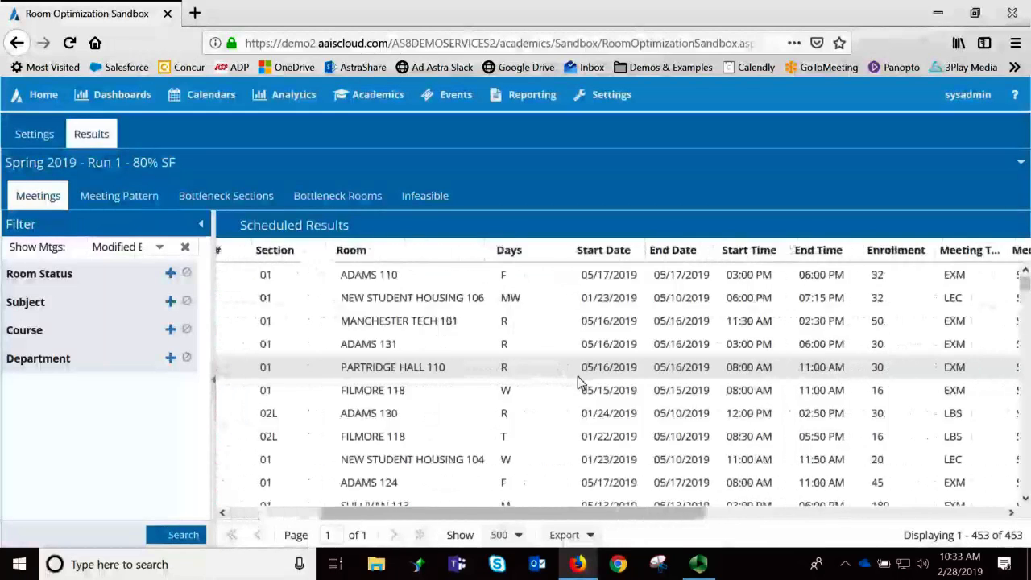
scroll(578, 383, right, 12)
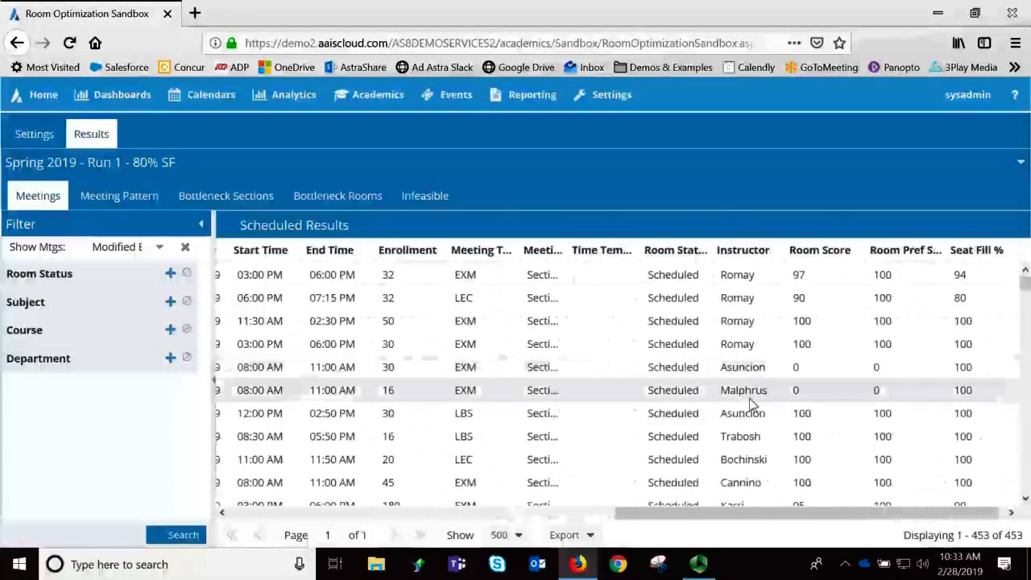
scroll(751, 406, right, 1)
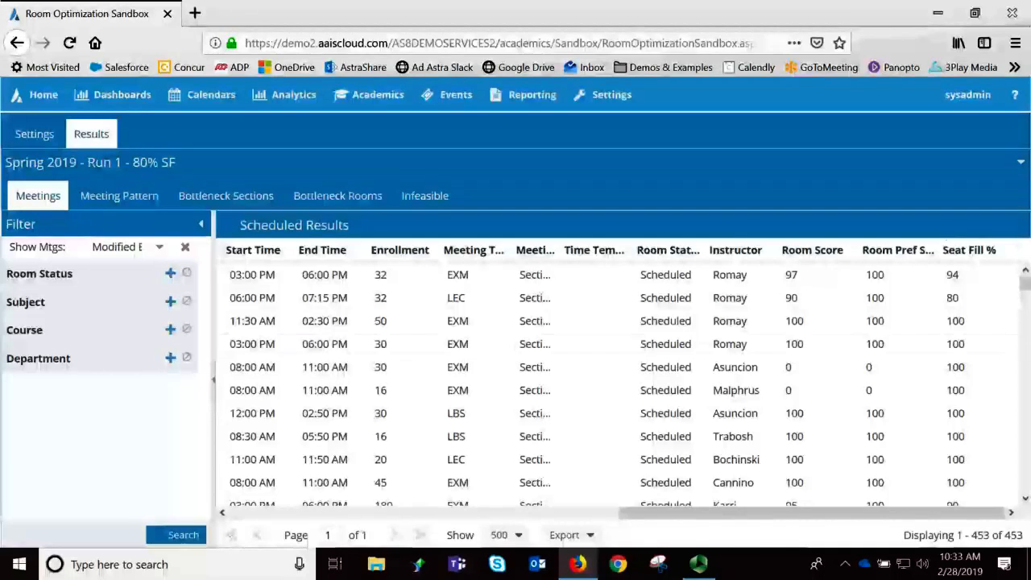
scroll(891, 429, down, 10)
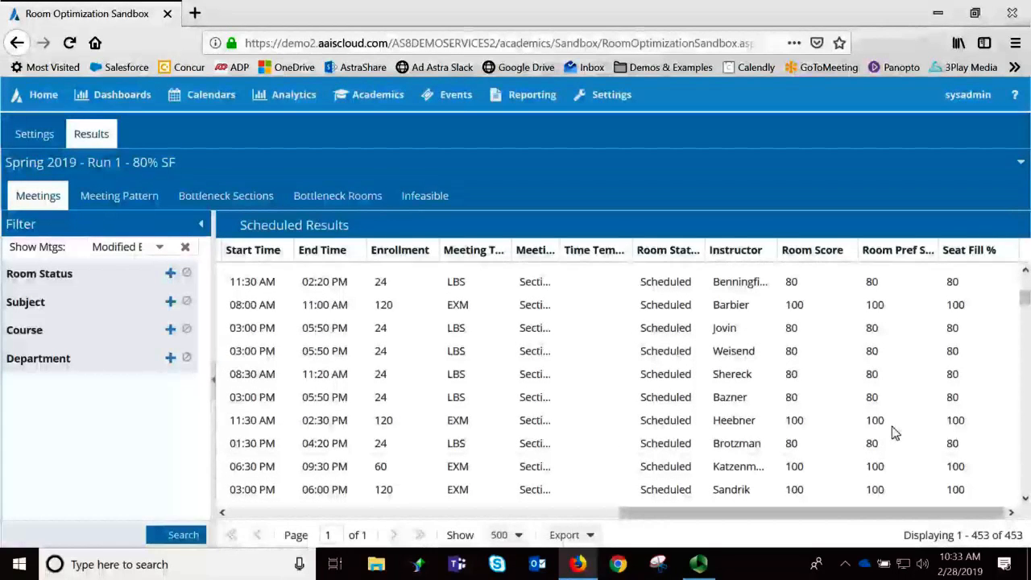
scroll(894, 433, up, 2)
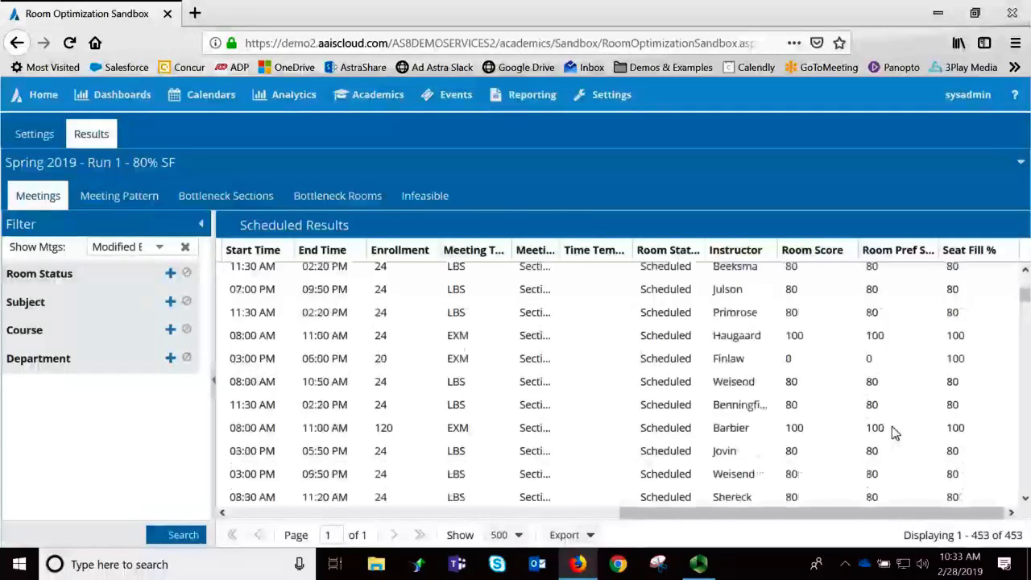
scroll(892, 426, up, 8)
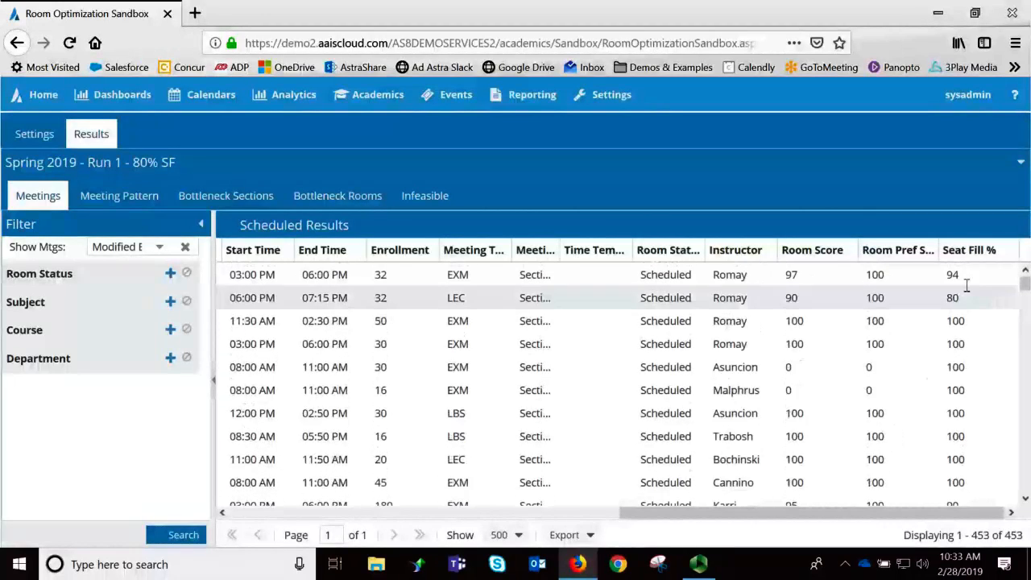
scroll(973, 408, left, 3)
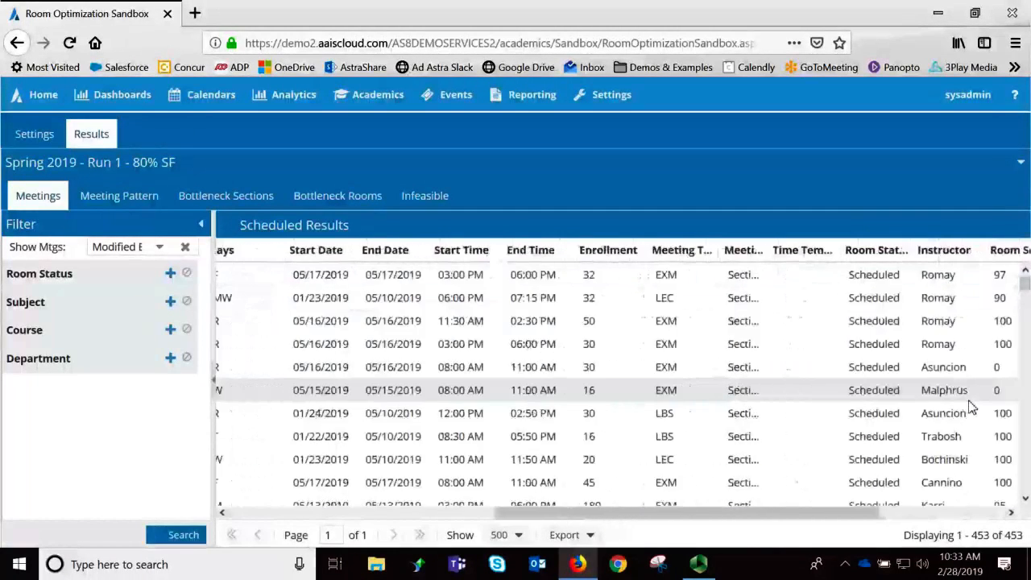
scroll(972, 409, left, 5)
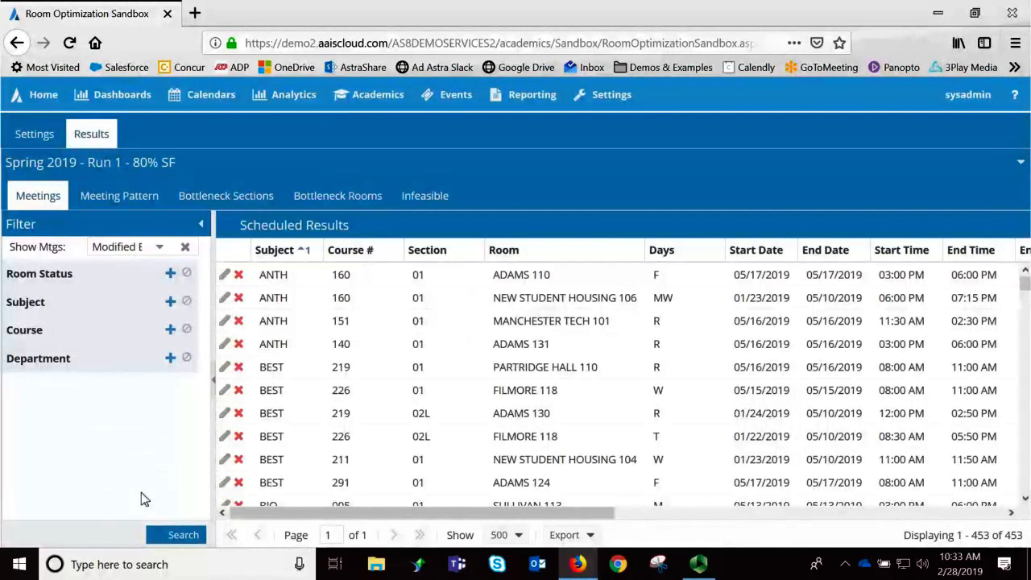
- Open the room choices for the LEC meeting of ANTH 160 section 01 and expand the Region filter to see its selection
click(228, 278)
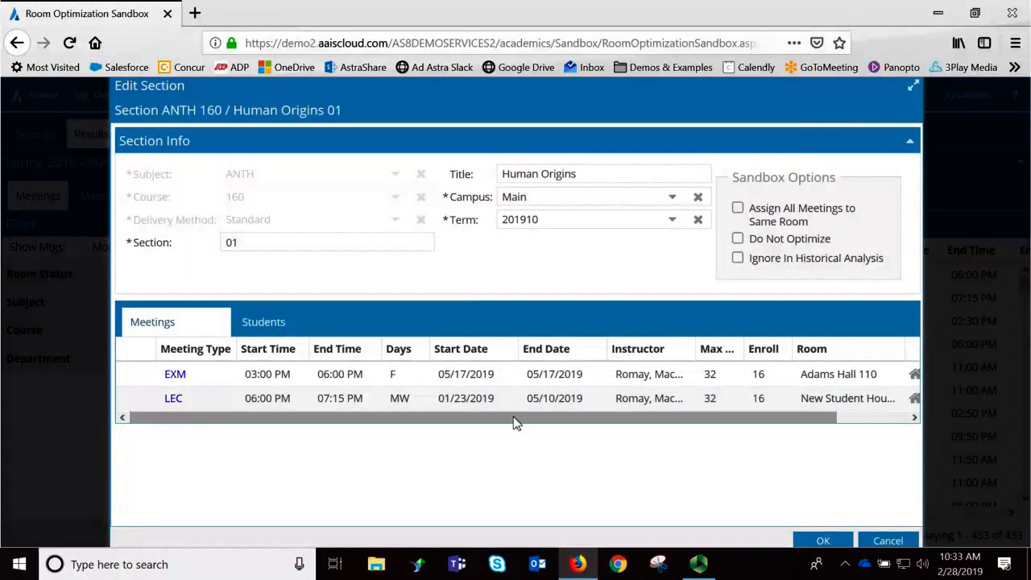
drag(516, 423, 732, 419)
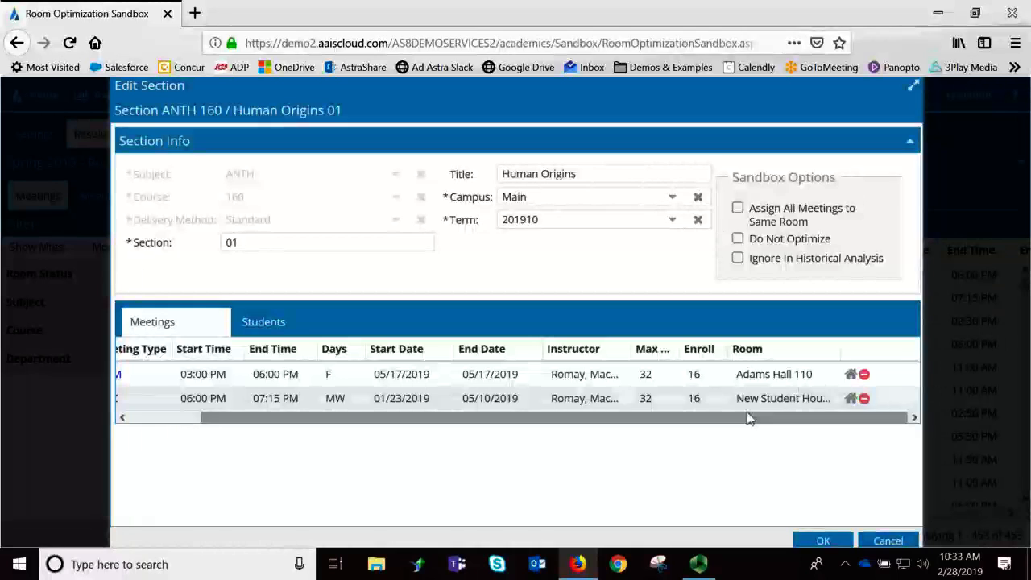
click(850, 398)
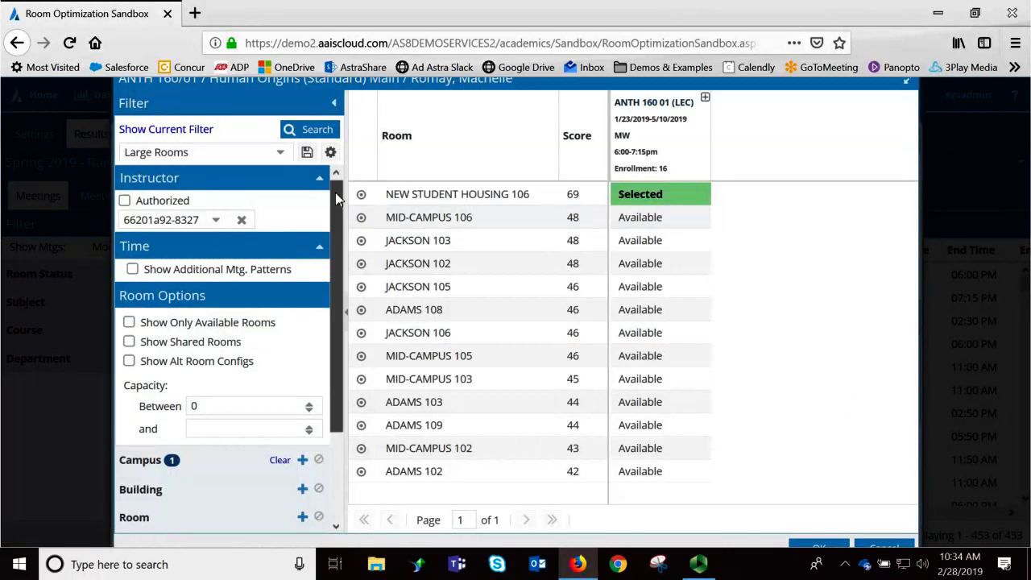
drag(335, 192, 338, 327)
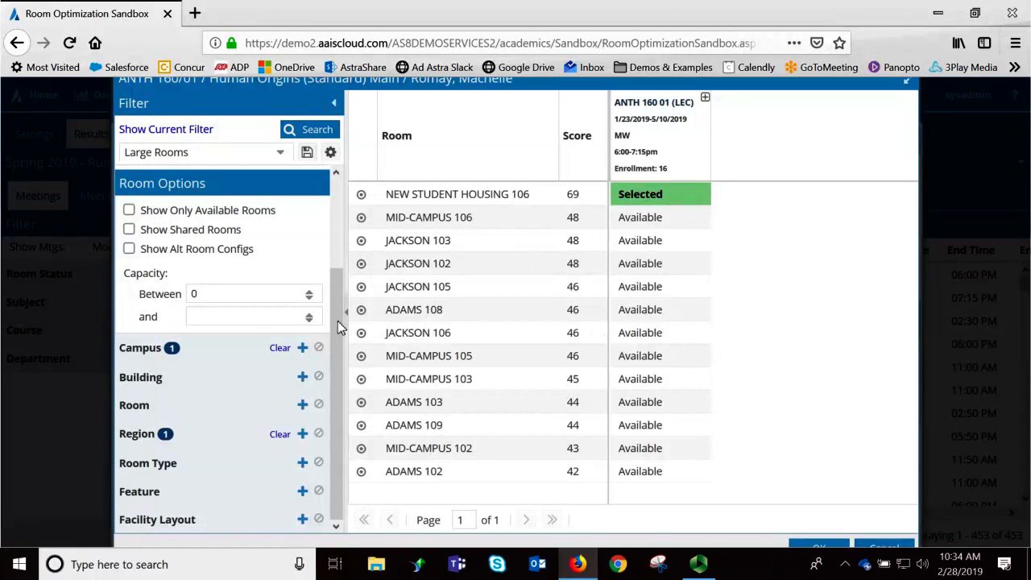
click(192, 439)
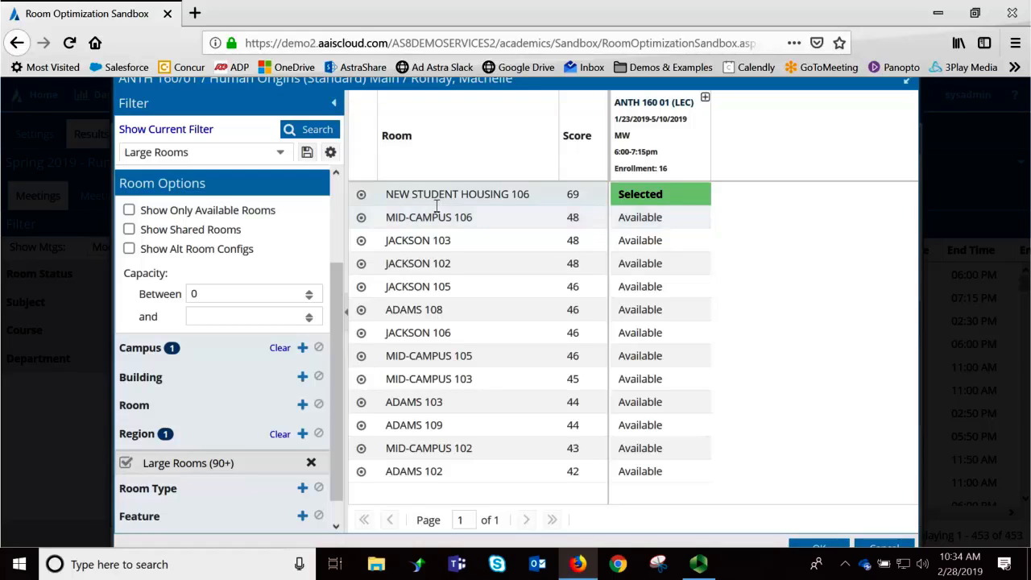
- Show the Seat Fill Score column in the room list, then cancel out of the room selection and section editing
click(598, 135)
mouse_move(636, 224)
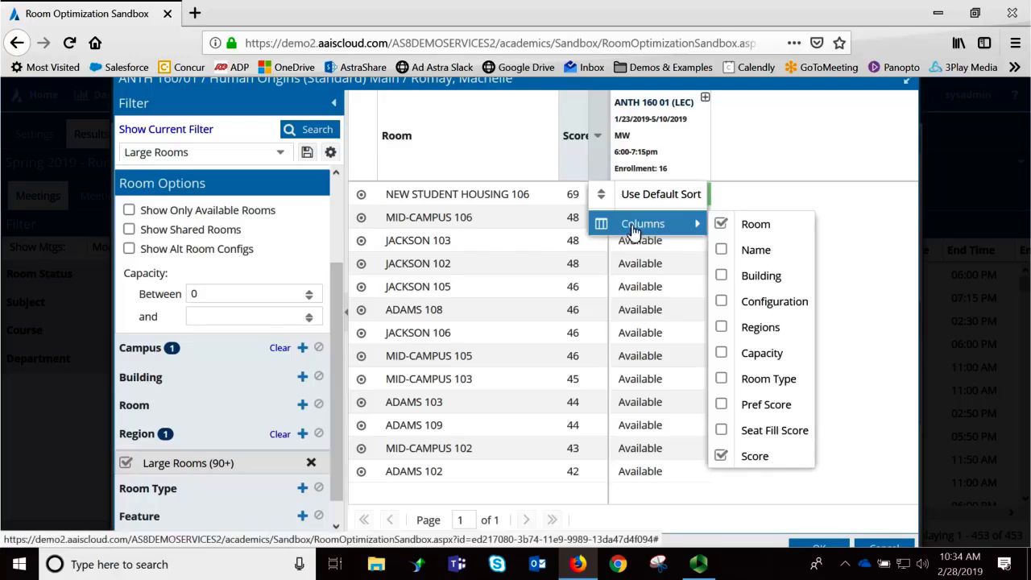
click(776, 433)
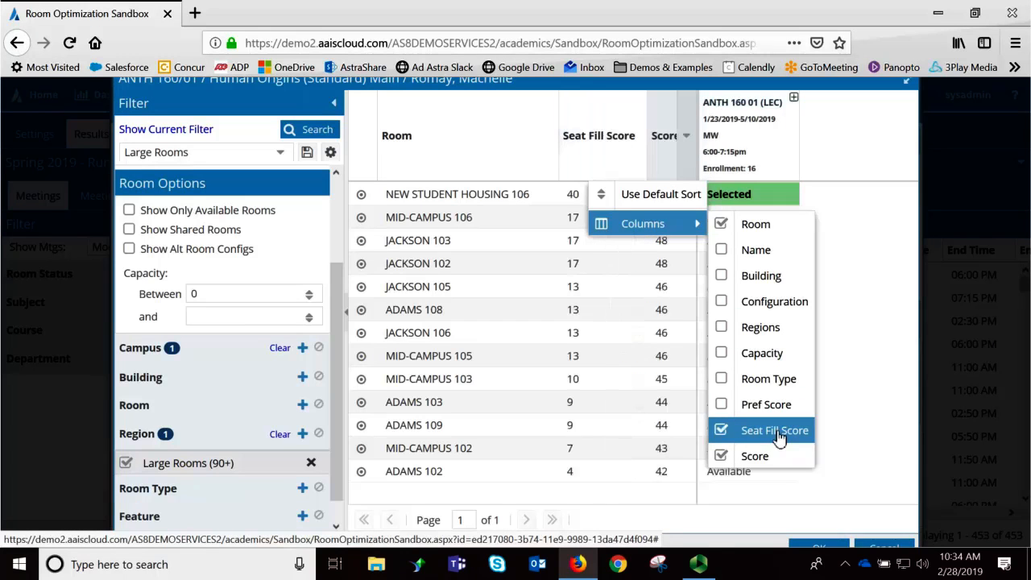
click(904, 334)
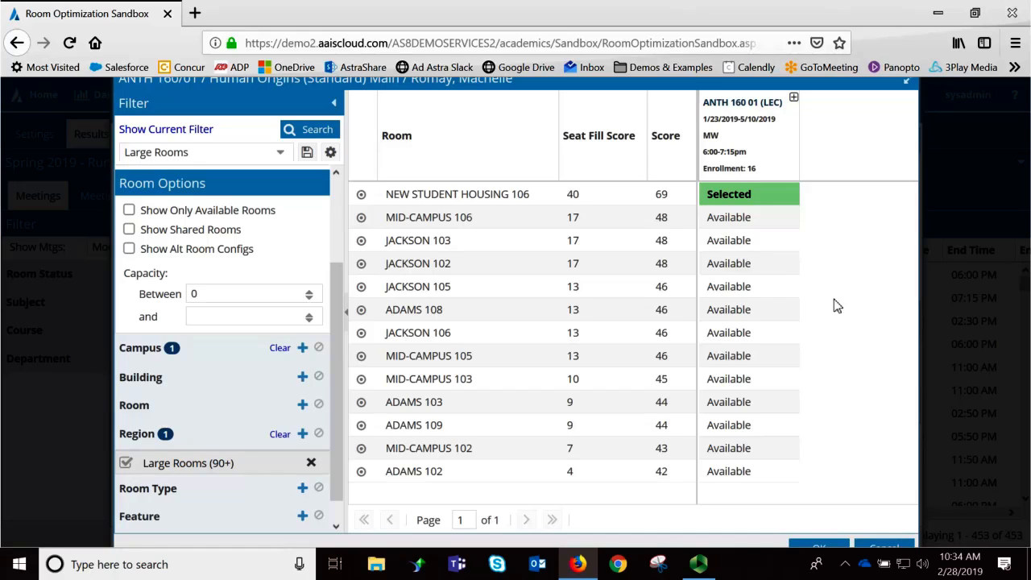
click(886, 546)
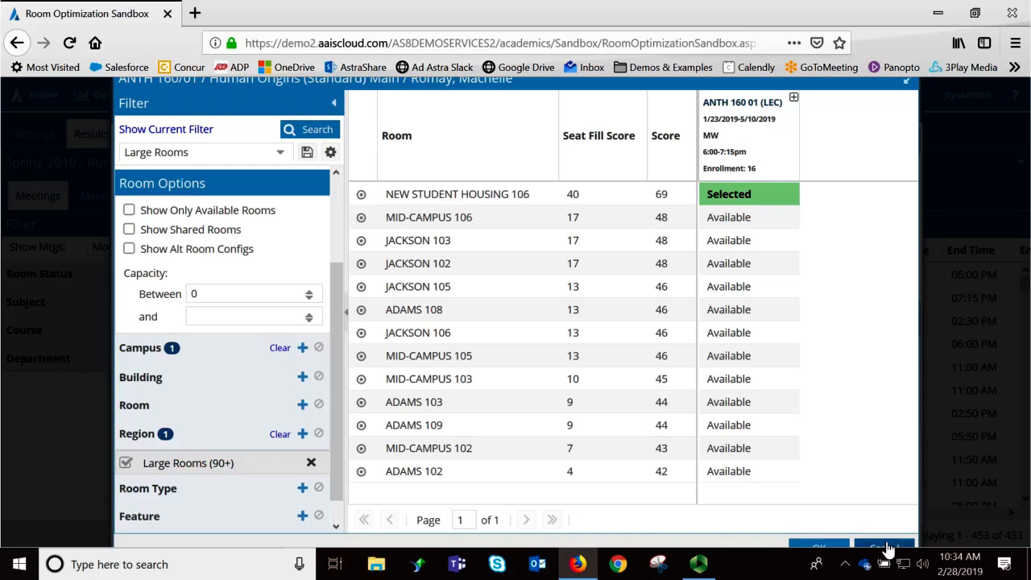
click(888, 542)
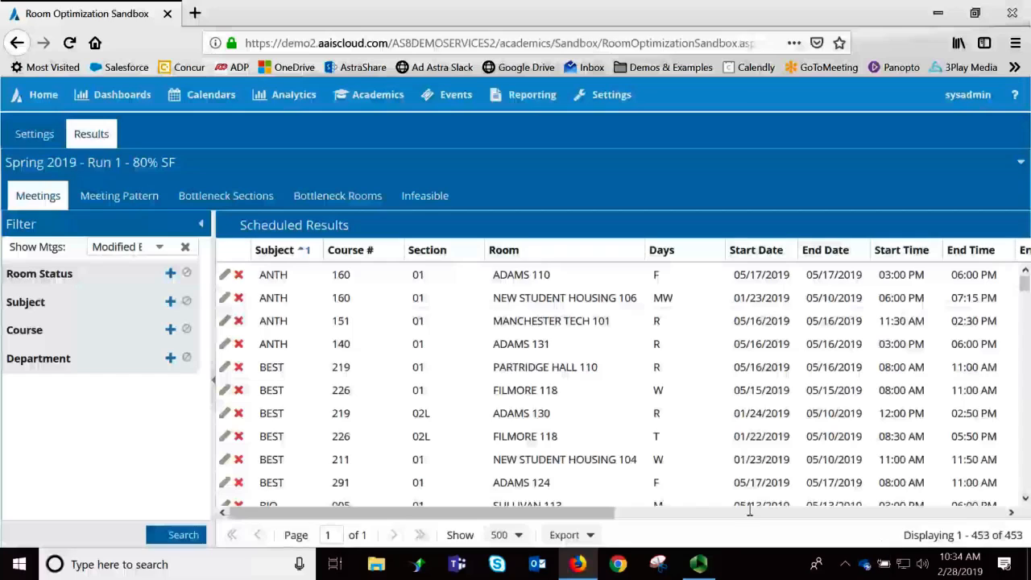
- View the run's meeting patterns and sort them by number of meetings, highest first
click(127, 201)
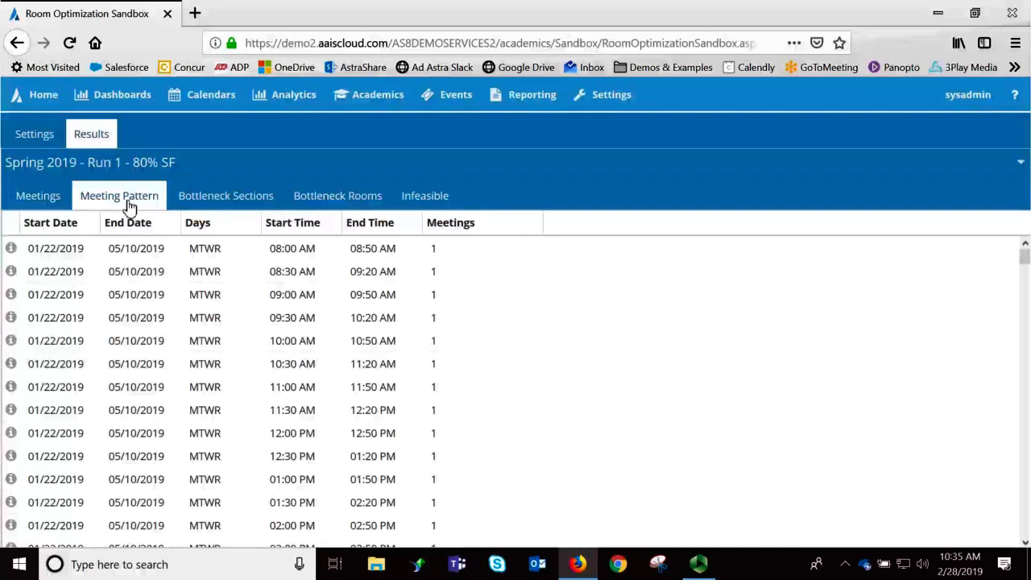
scroll(758, 370, down, 10)
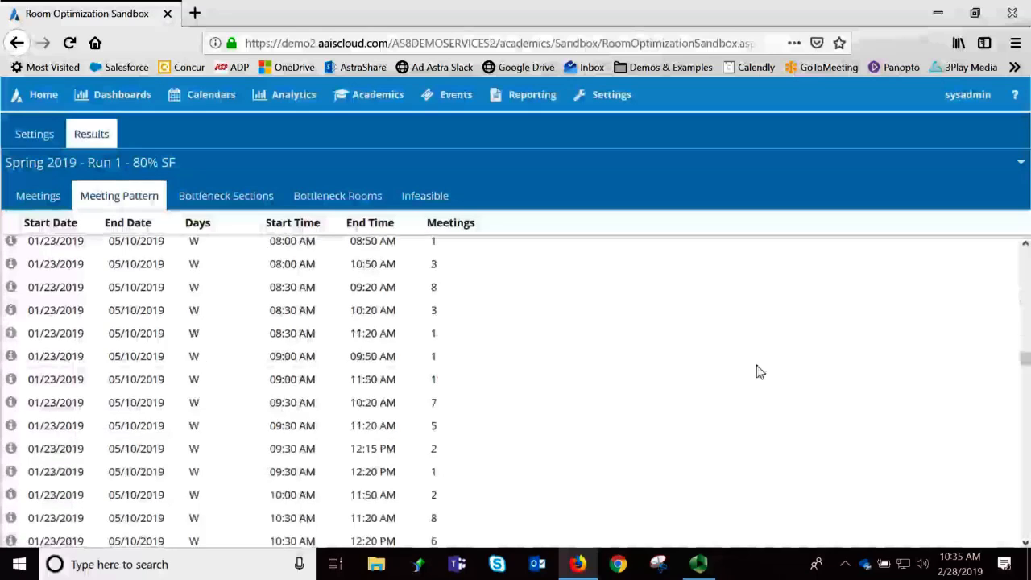
scroll(757, 369, down, 3)
scroll(758, 369, up, 15)
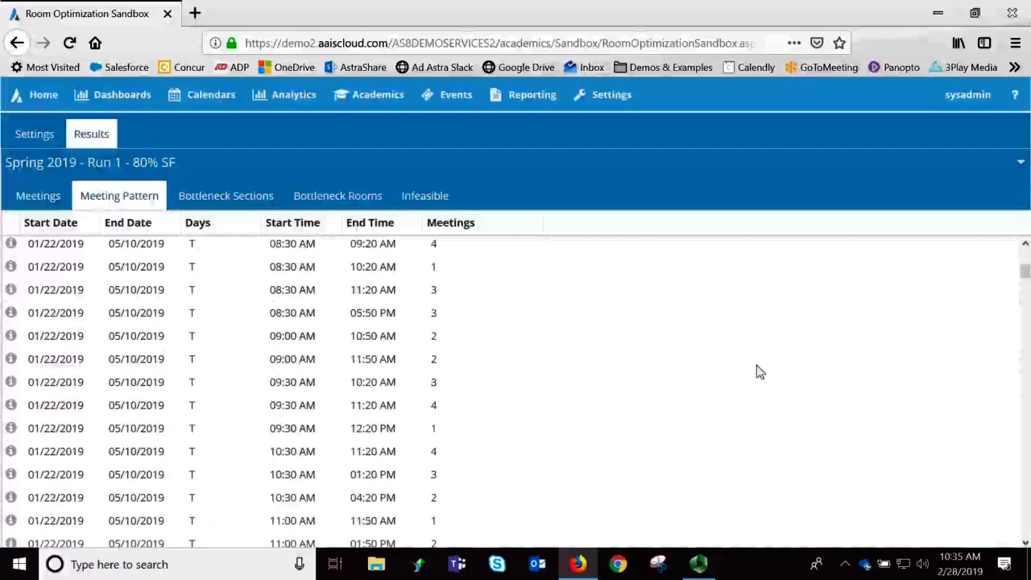
click(453, 226)
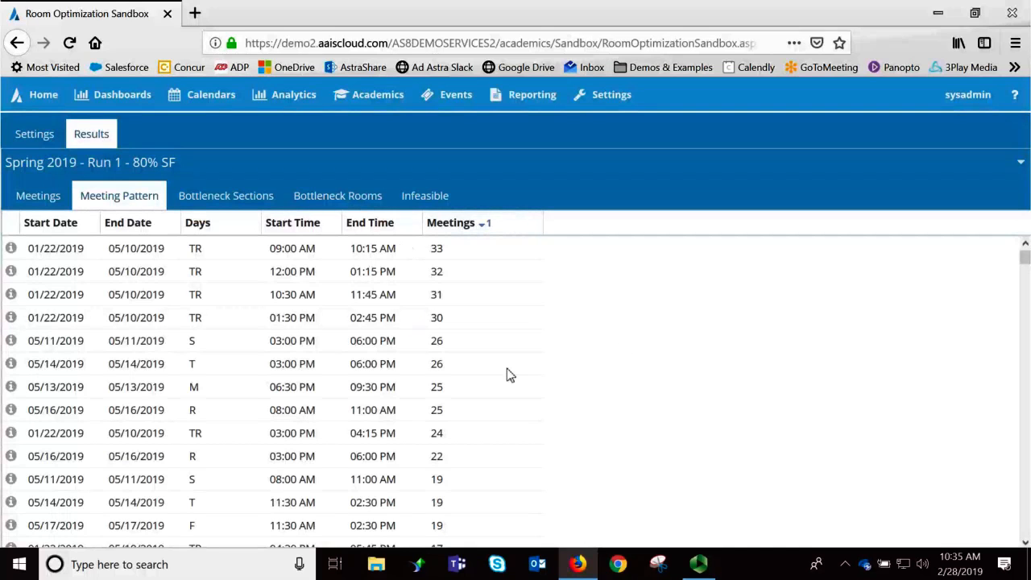
- Review the bottleneck rooms with their regions, capacities and meeting counts
click(333, 206)
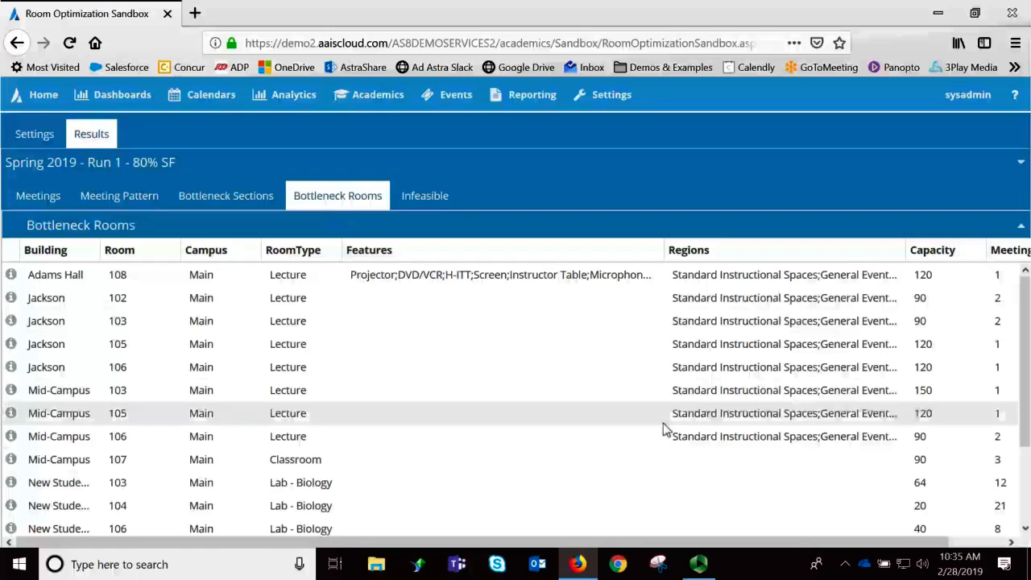
scroll(666, 430, right, 1)
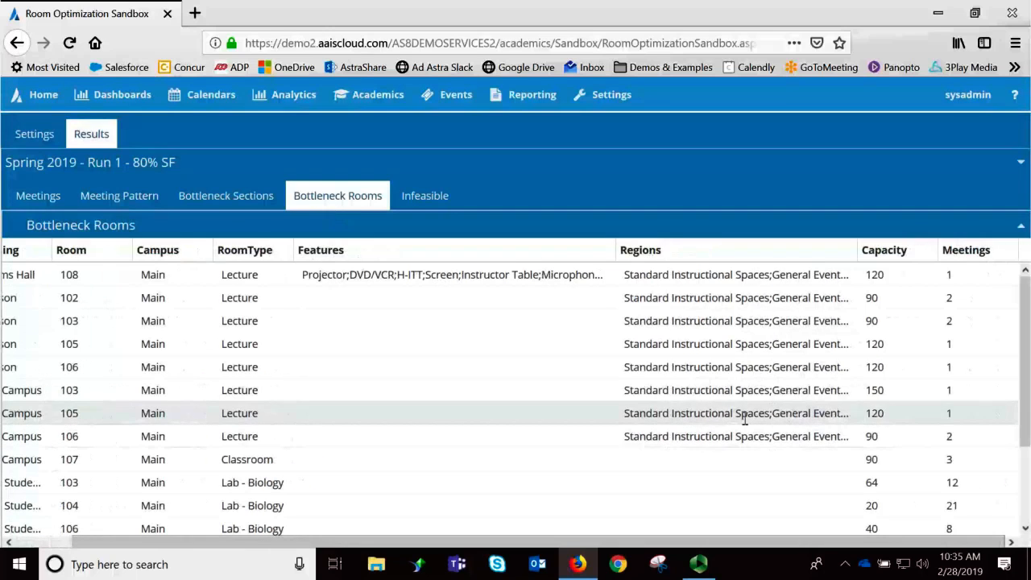
scroll(901, 471, down, 1)
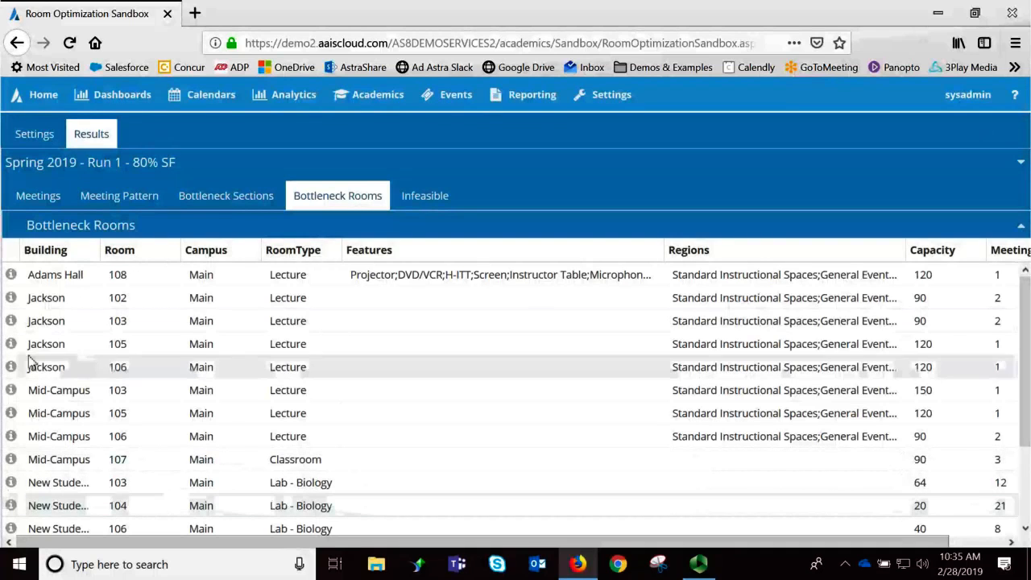
- Inspect the section details for bottleneck room Adams Hall 108, including its meeting type and room, and close them
click(11, 276)
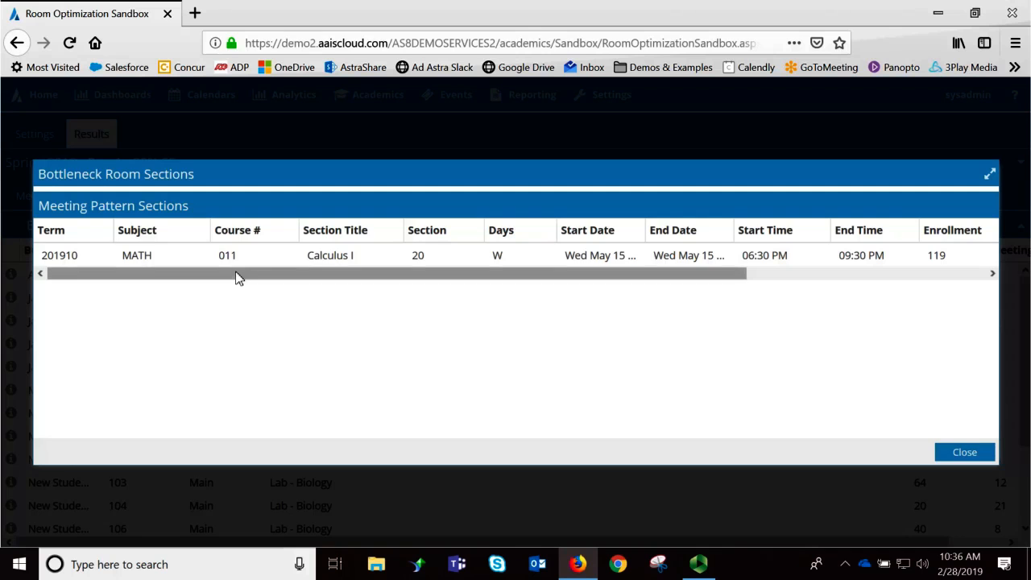
drag(237, 276, 545, 288)
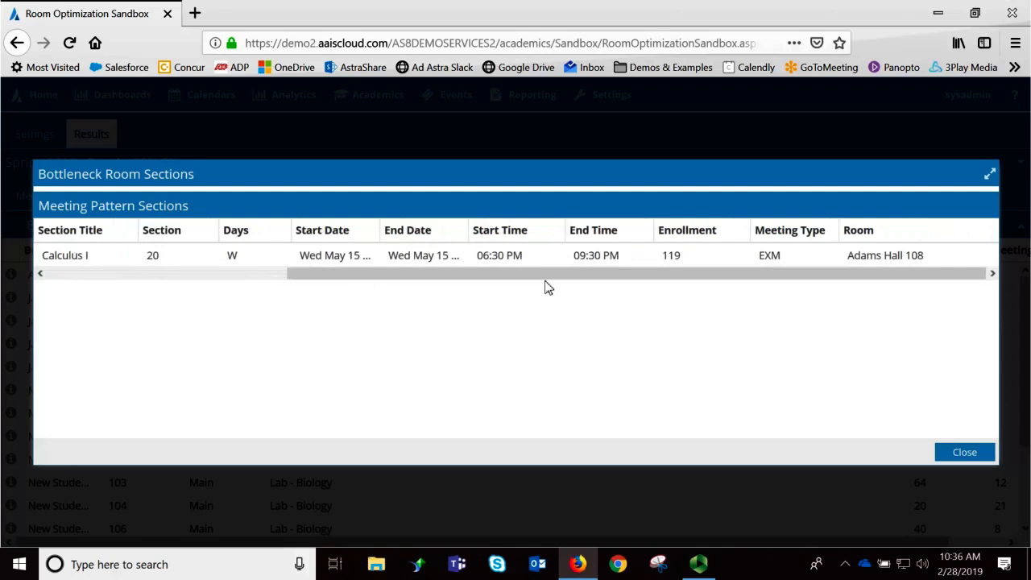
click(948, 451)
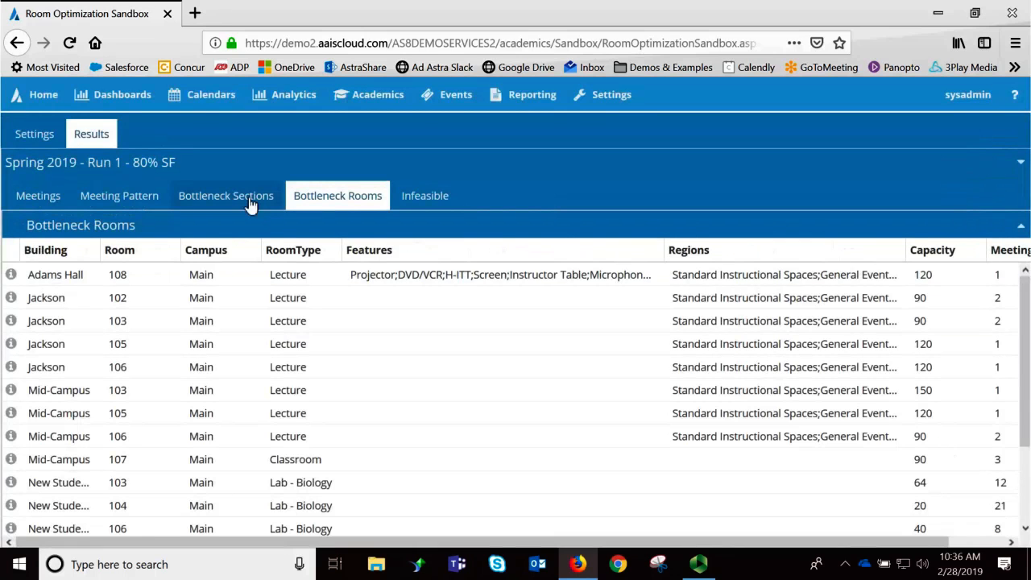
- In the bottleneck sections, expand ANTH 179 section 01 and examine the conflict details for New Student Housing 104
click(190, 202)
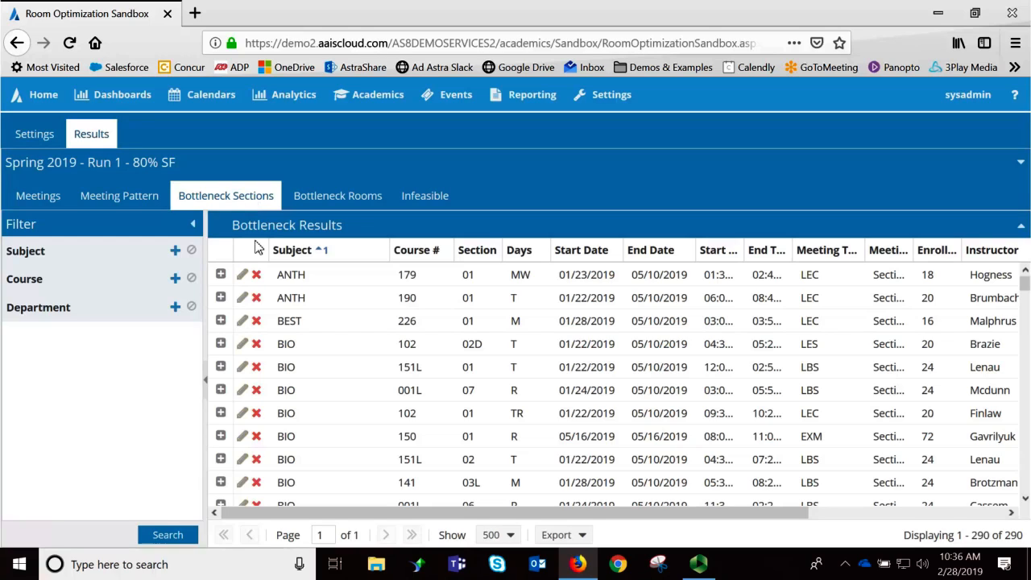
click(220, 275)
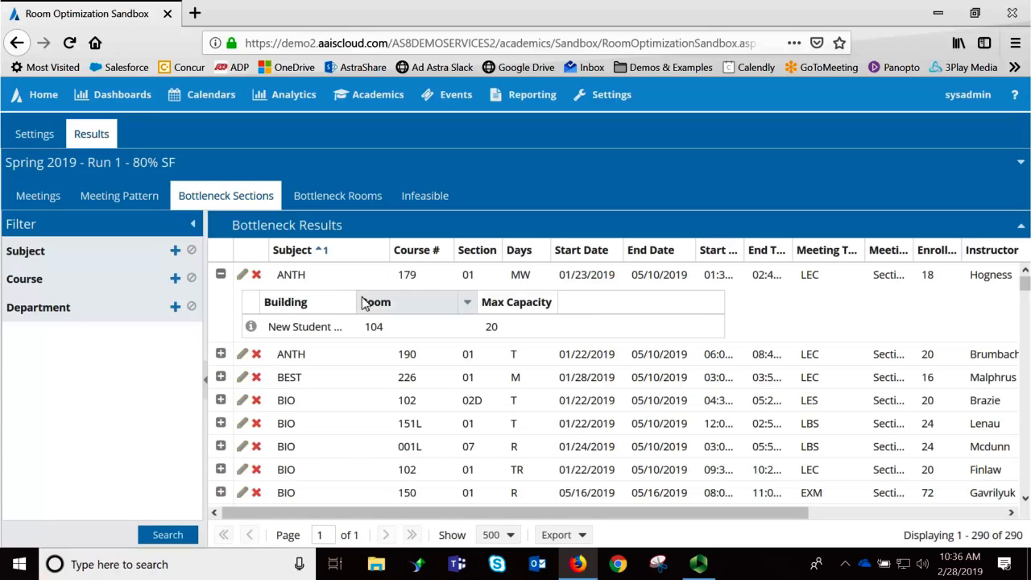
drag(357, 301, 449, 292)
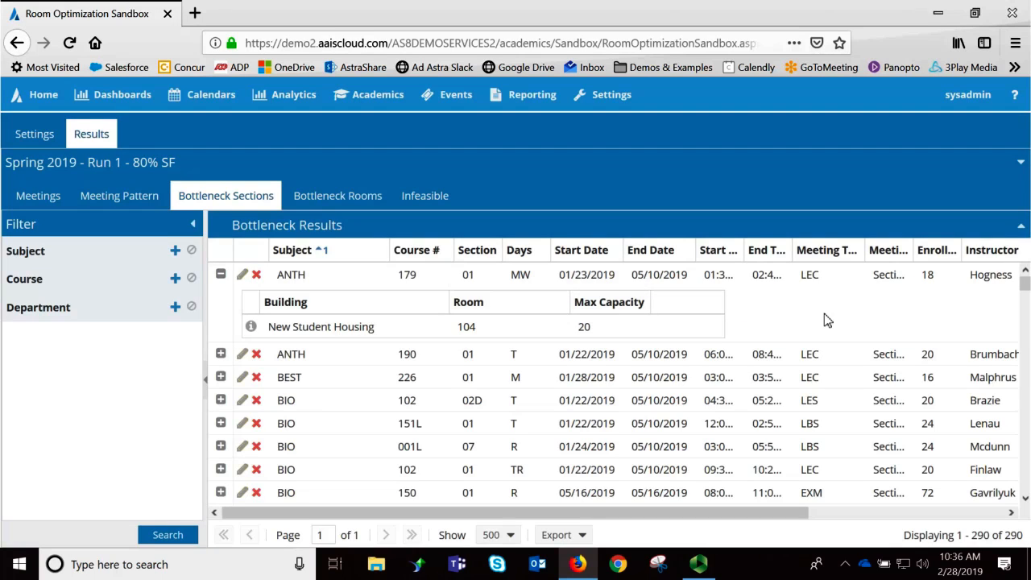
click(251, 329)
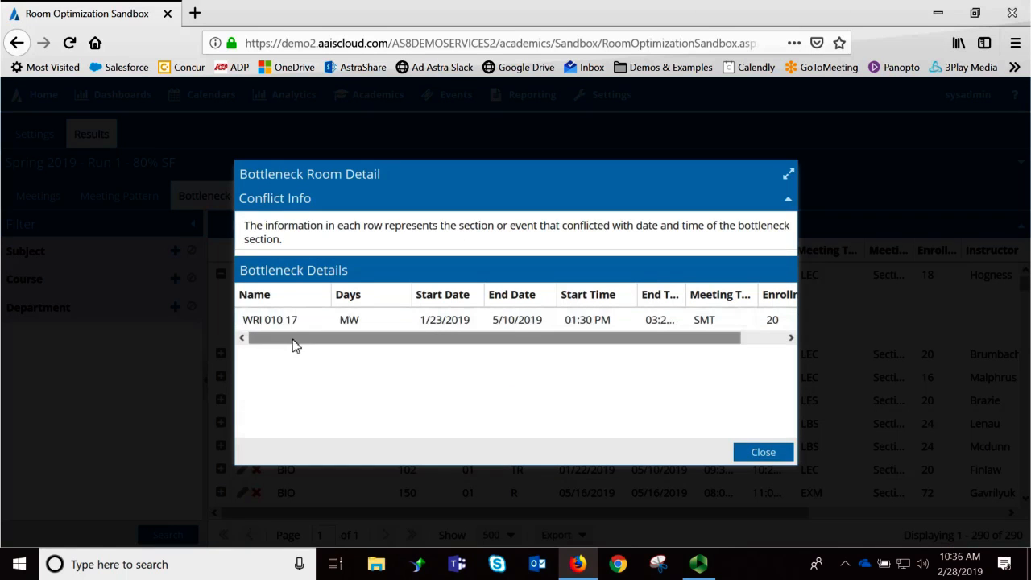
drag(427, 341, 564, 352)
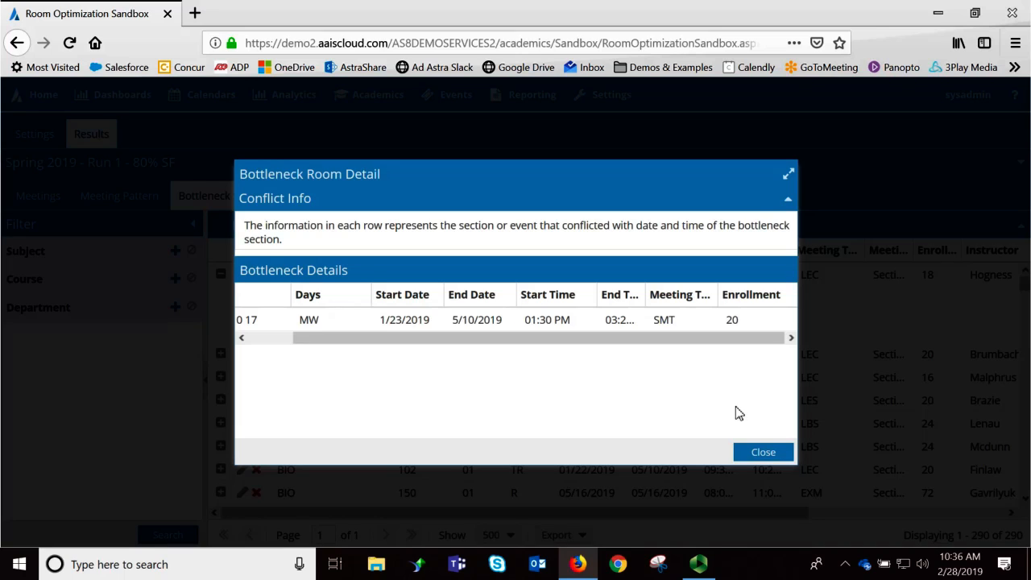
click(770, 453)
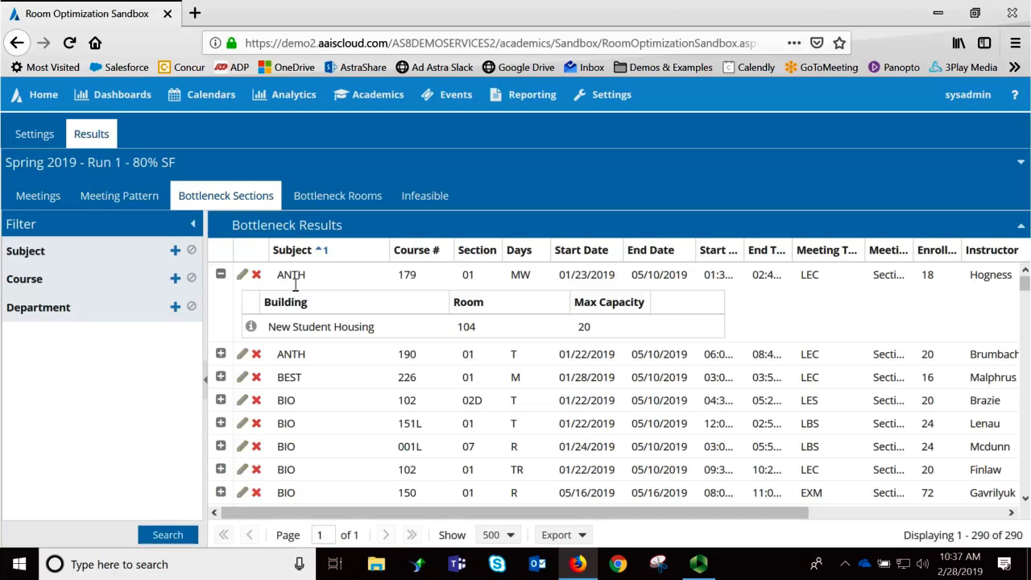
- Review the room choices and filters for the LEC meeting of ANTH 179 section 01, then cancel the room assignment and section editing
click(244, 278)
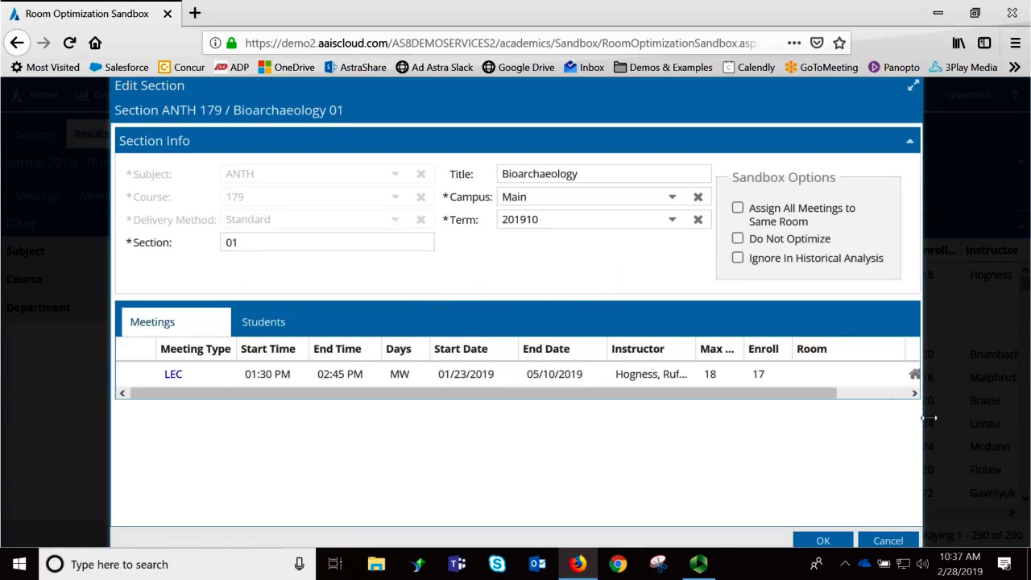
click(915, 393)
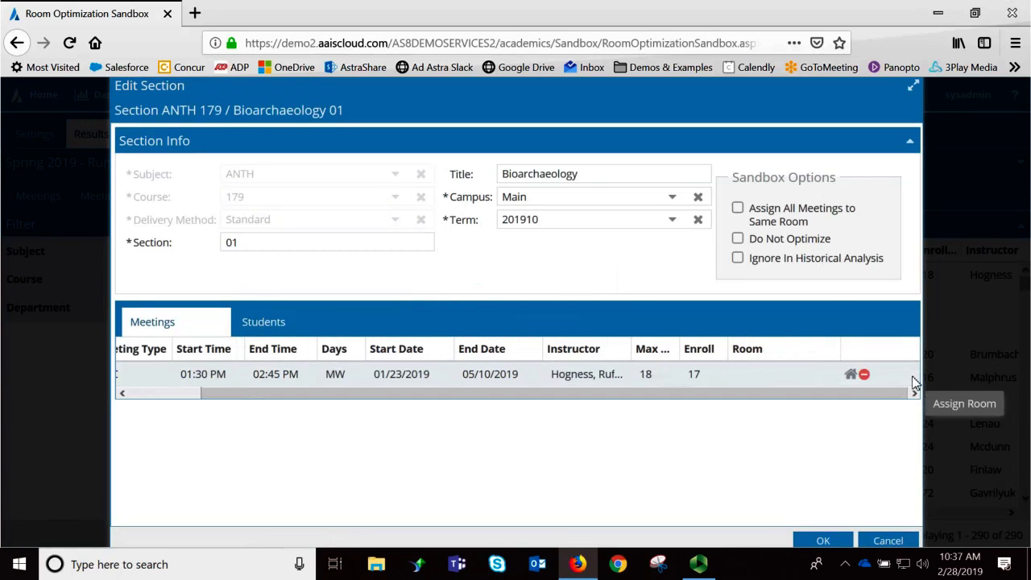
click(851, 375)
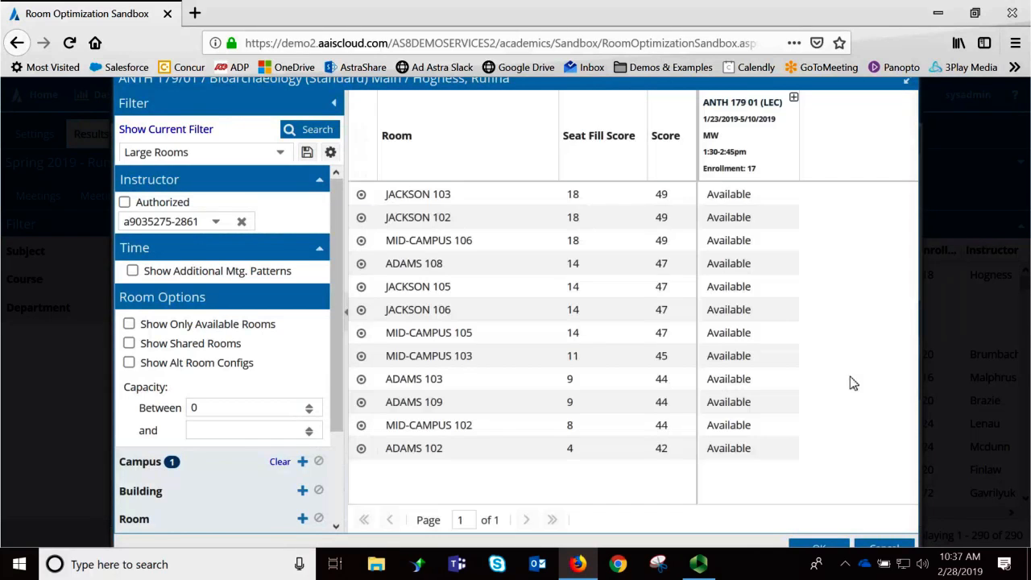
scroll(335, 248, down, 1)
scroll(334, 248, down, 2)
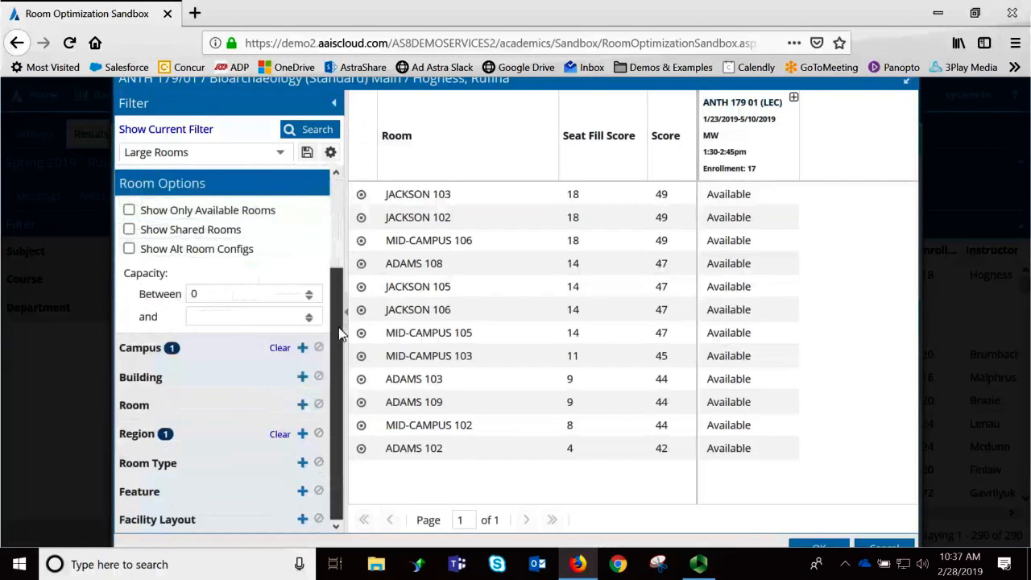
scroll(334, 248, up, 3)
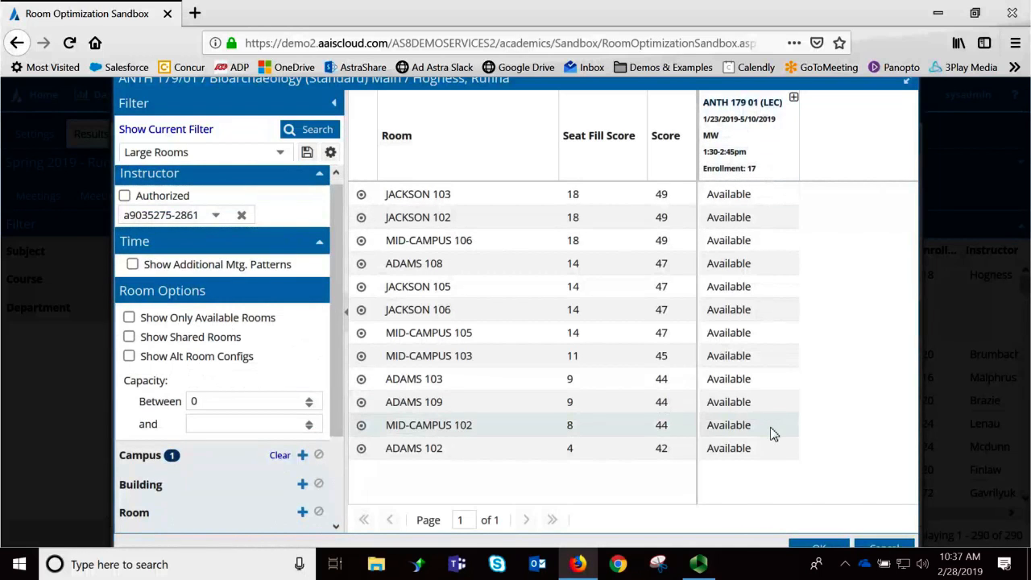
click(886, 548)
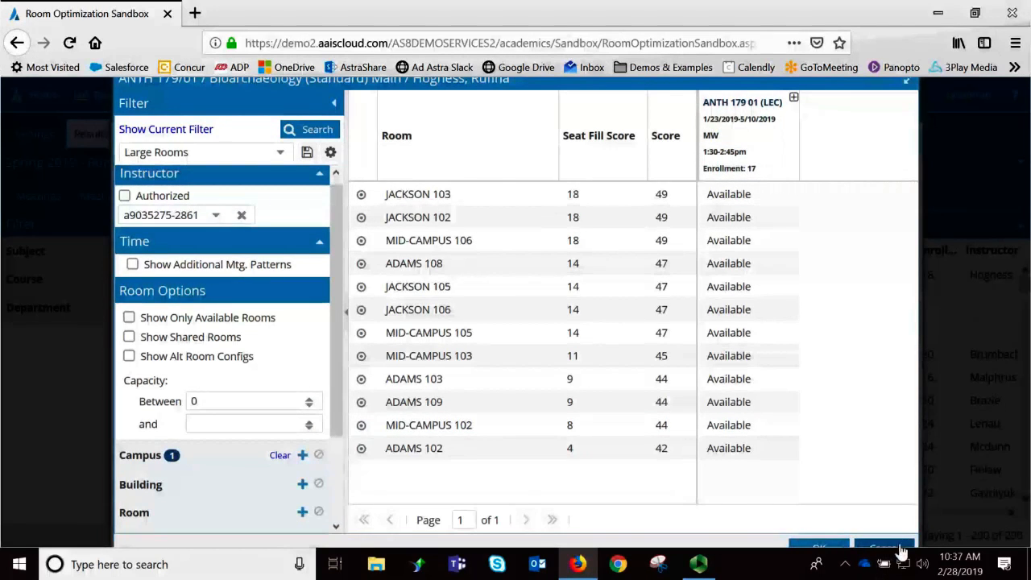
click(890, 540)
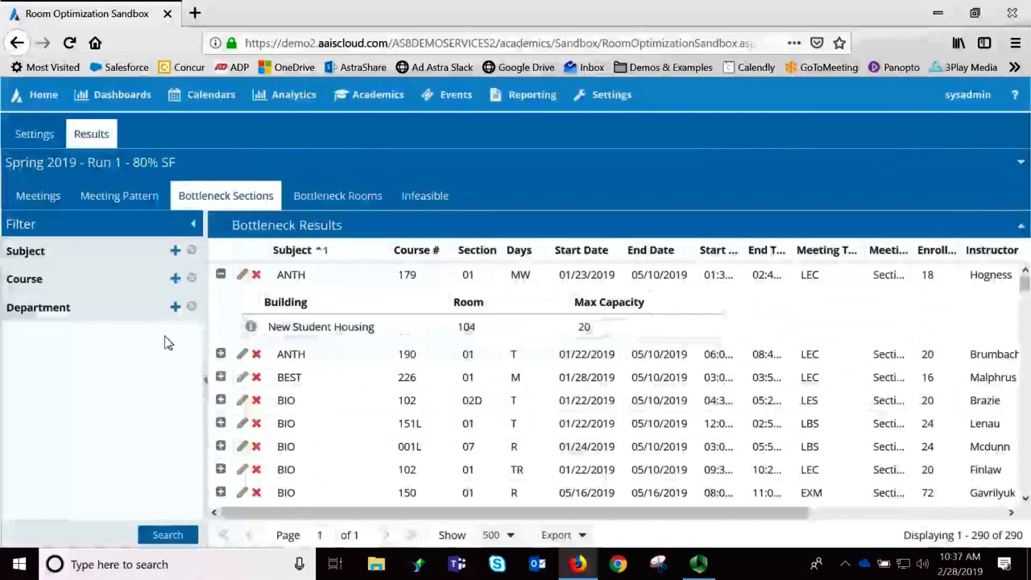
- List the infeasible sections sorted by subject in ascending order and review their hard constraints in a widened column
click(442, 198)
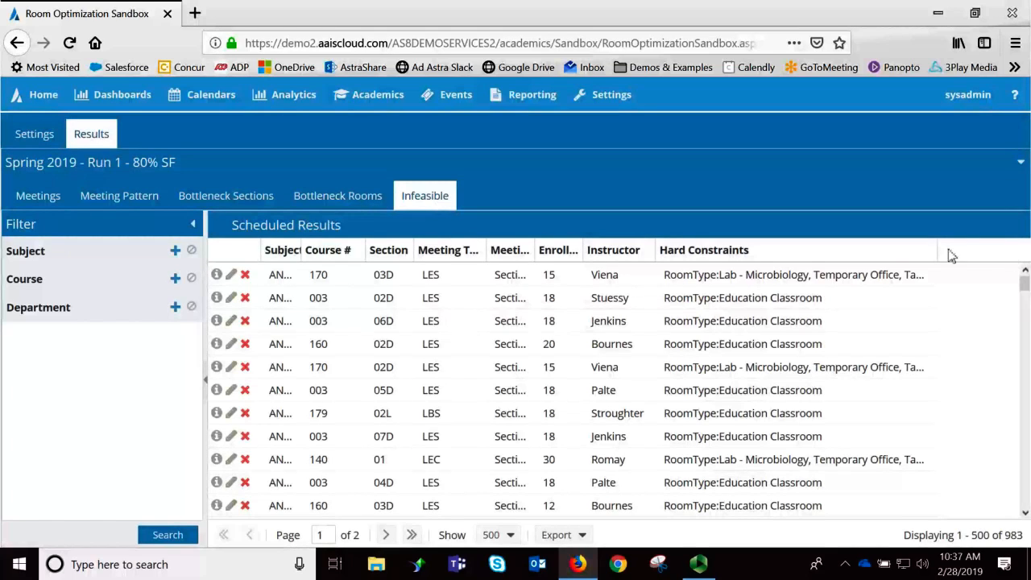
drag(939, 253, 1007, 254)
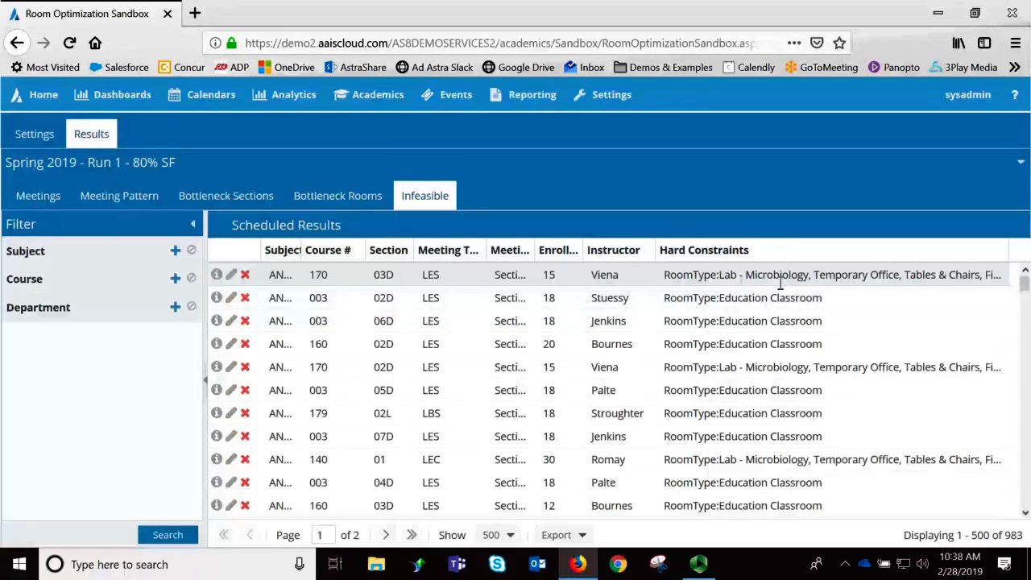
click(283, 250)
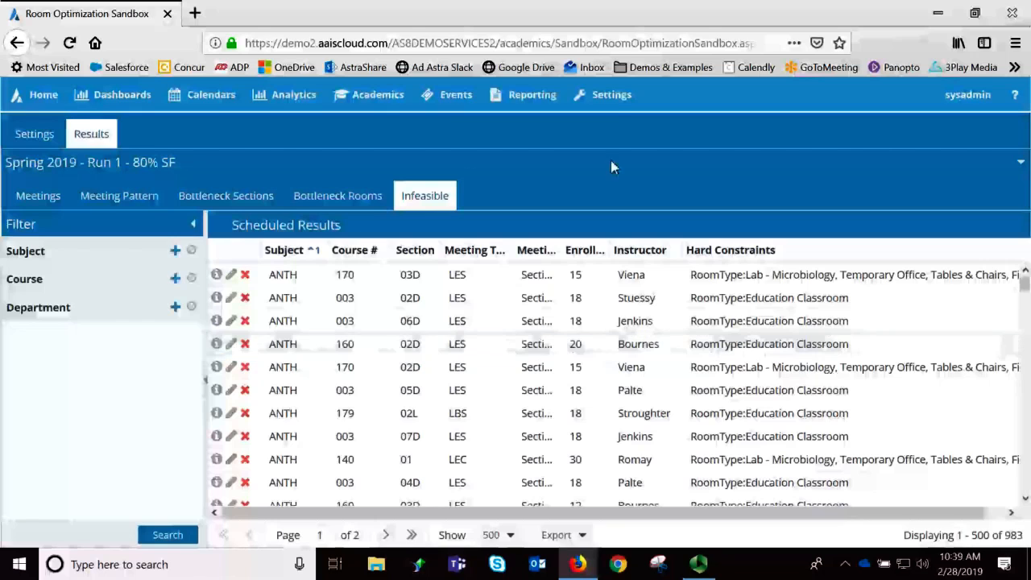
click(613, 97)
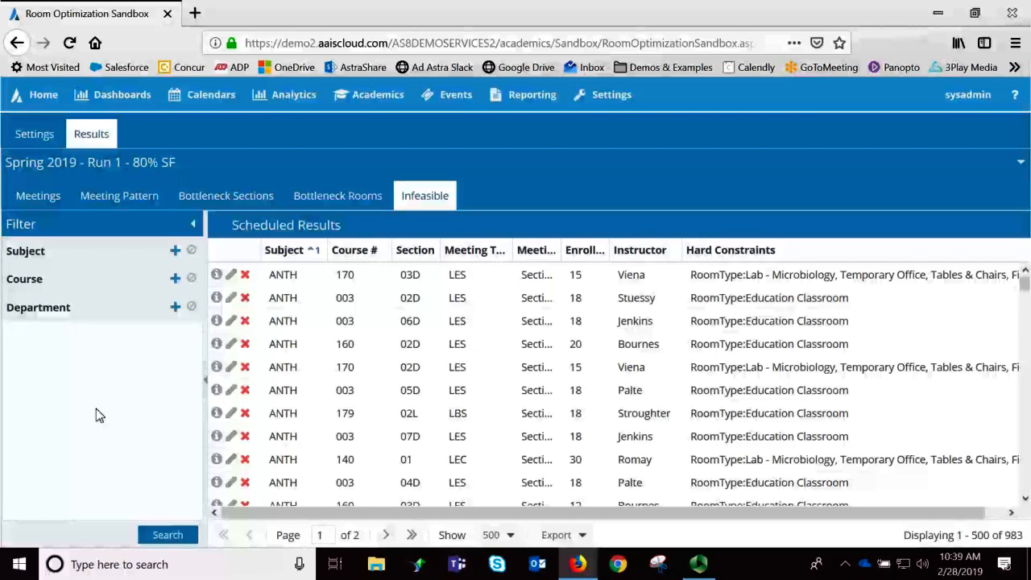
scroll(836, 424, down, 5)
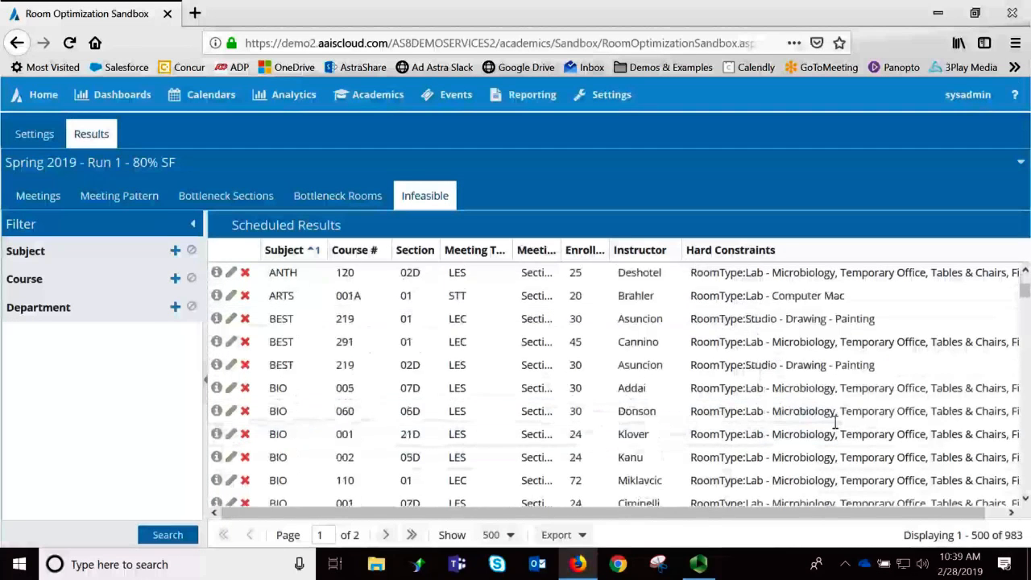
scroll(835, 424, down, 3)
scroll(835, 424, up, 10)
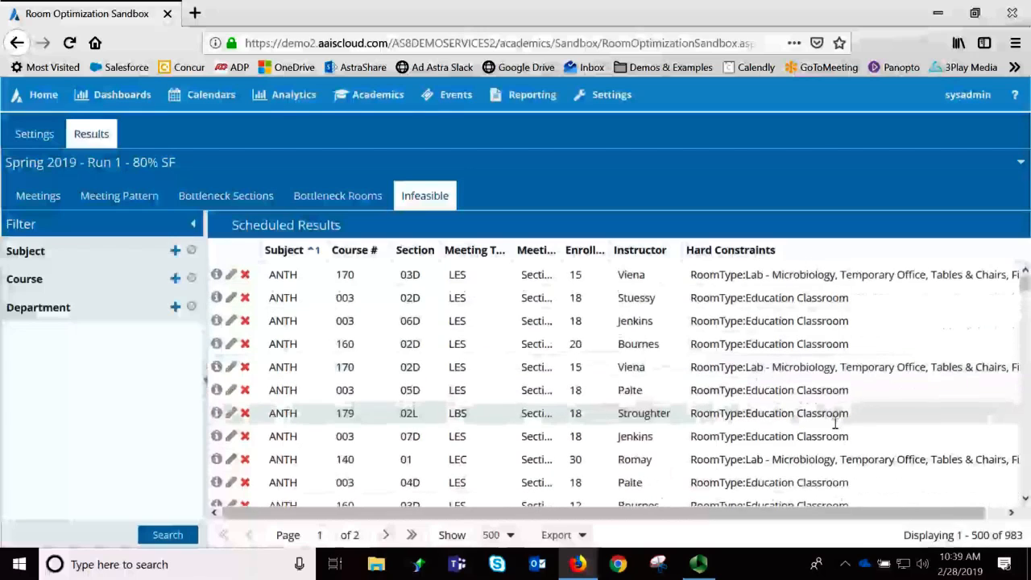